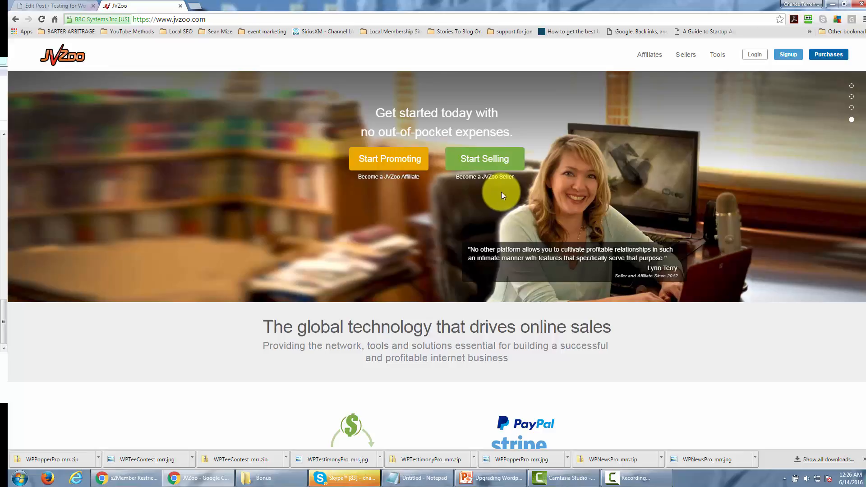
Enter JVZoo as a seller, and open a new product form from the Seller's Dashboard.
{"action": "left_click", "coordinate": [478, 161]}
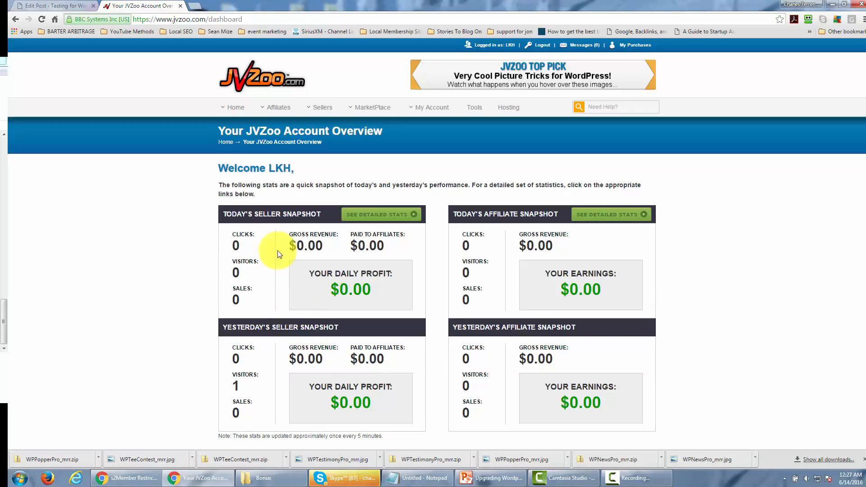
{"action": "mouse_move", "coordinate": [315, 116]}
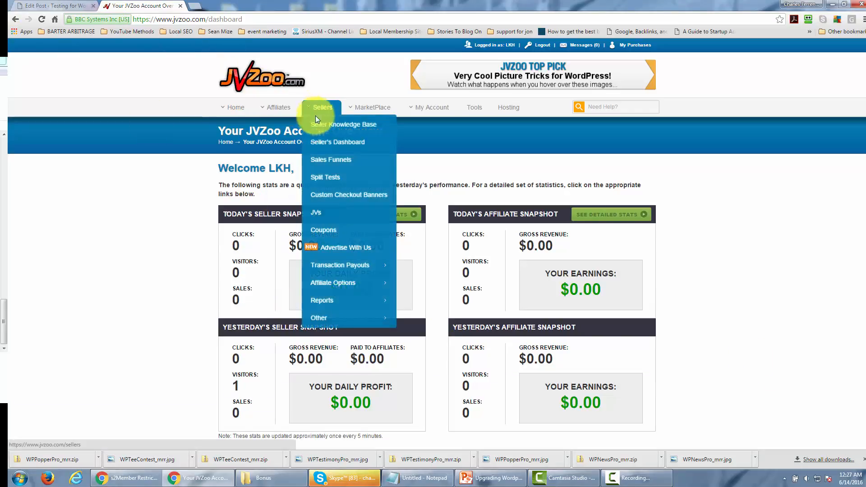
{"action": "left_click", "coordinate": [325, 145]}
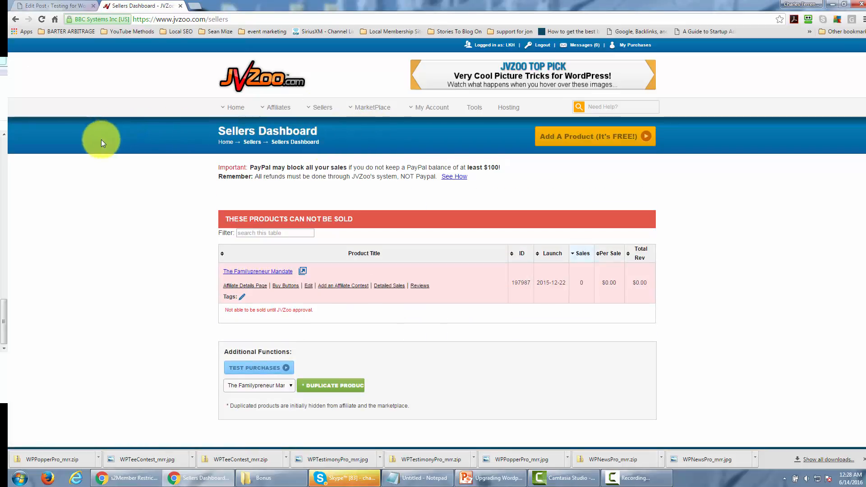
{"action": "left_click", "coordinate": [549, 137]}
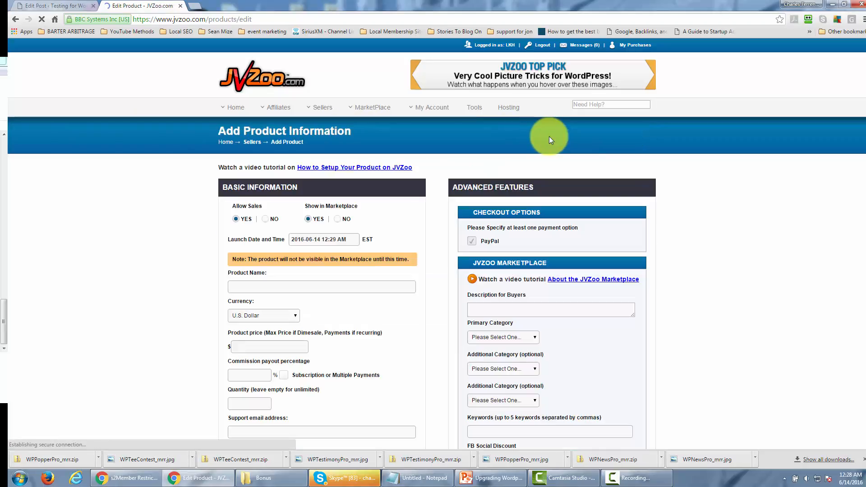
Set Show in Marketplace to NO in the product's basic information.
{"action": "scroll", "coordinate": [240, 140], "scroll_direction": "down", "scroll_amount": 1}
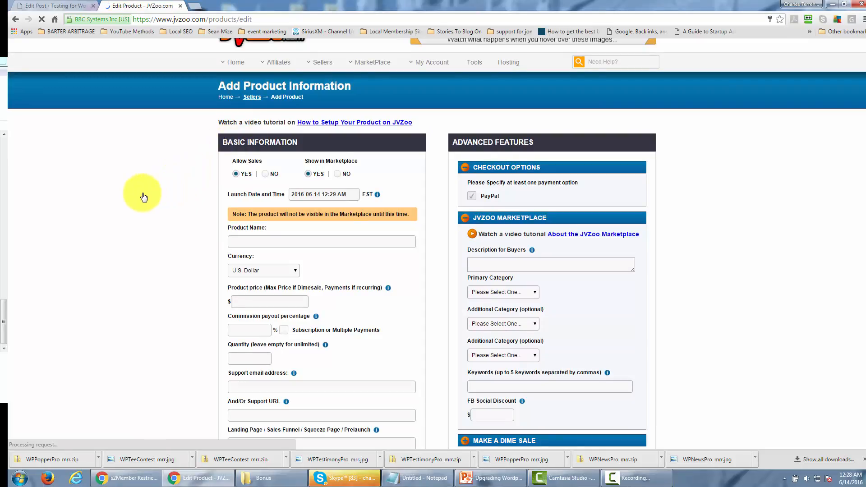
{"action": "left_click", "coordinate": [337, 175]}
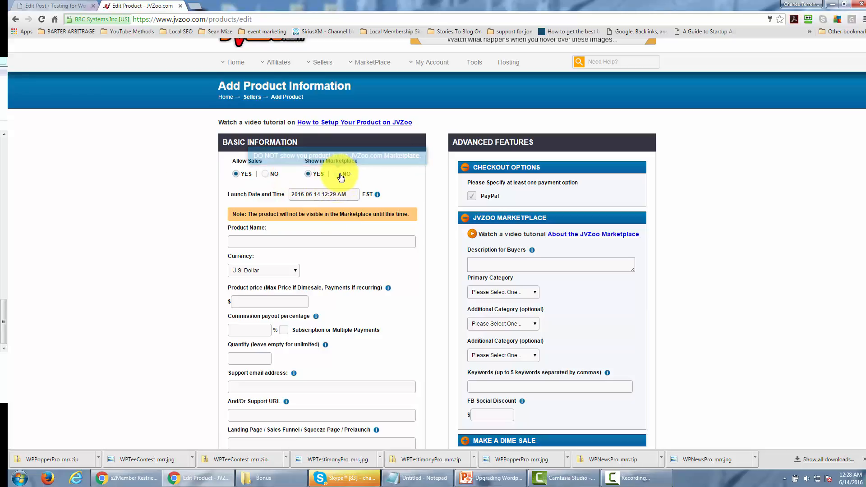
{"action": "left_click", "coordinate": [339, 176]}
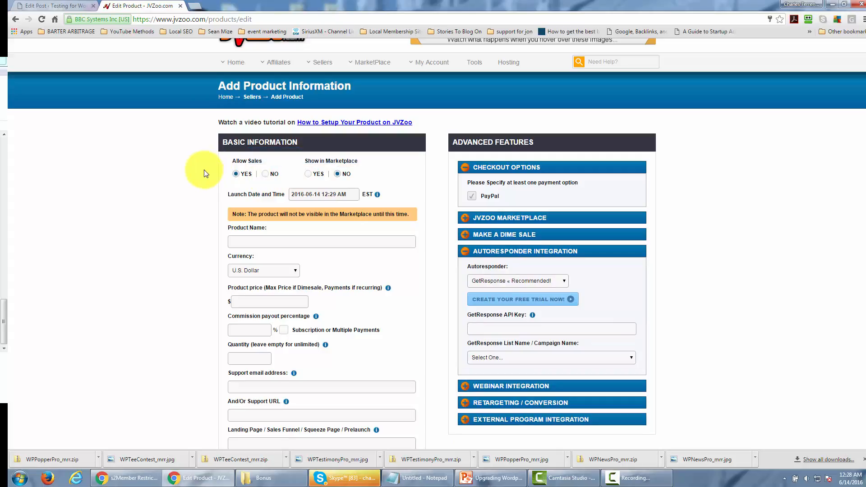
Review the basic information fields from product name and pricing through support, landing page and Sales Page URL.
{"action": "scroll", "coordinate": [204, 171], "scroll_direction": "down", "scroll_amount": 1}
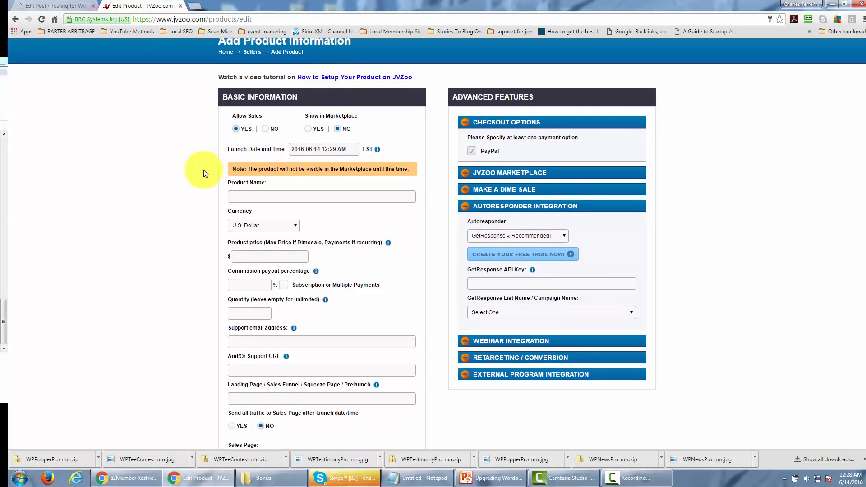
{"action": "scroll", "coordinate": [203, 171], "scroll_direction": "down", "scroll_amount": 1}
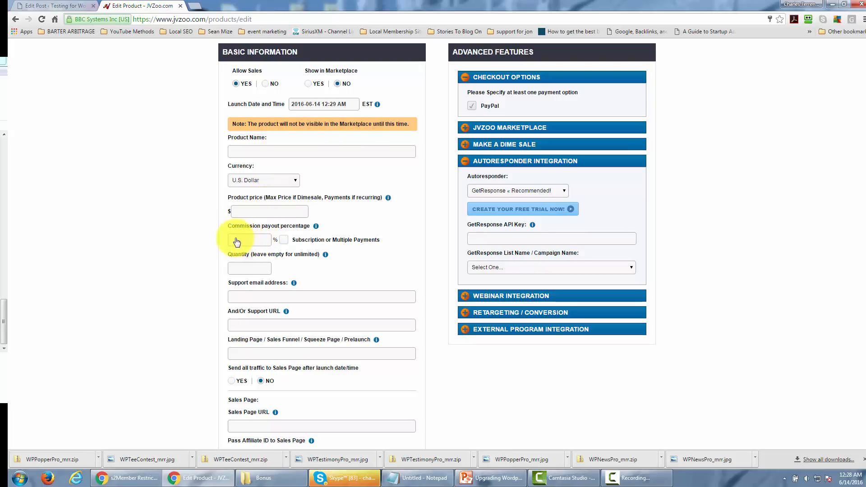
{"action": "scroll", "coordinate": [214, 230], "scroll_direction": "down", "scroll_amount": 1}
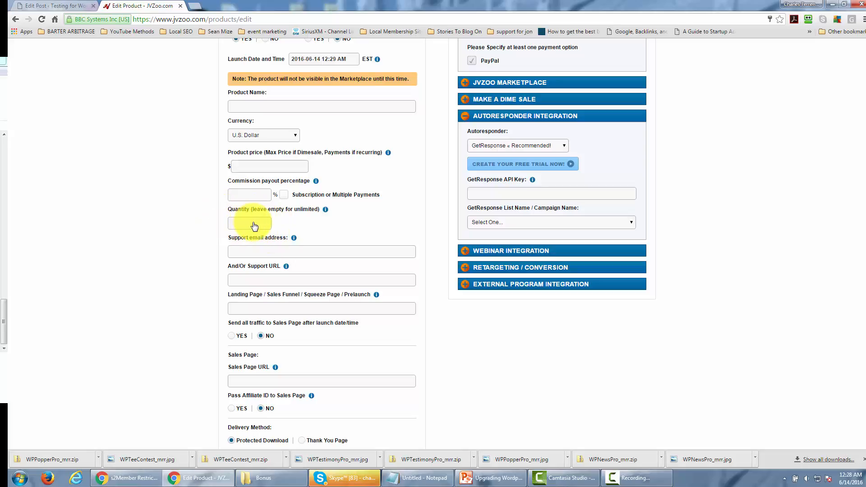
{"action": "scroll", "coordinate": [251, 232], "scroll_direction": "down", "scroll_amount": 1}
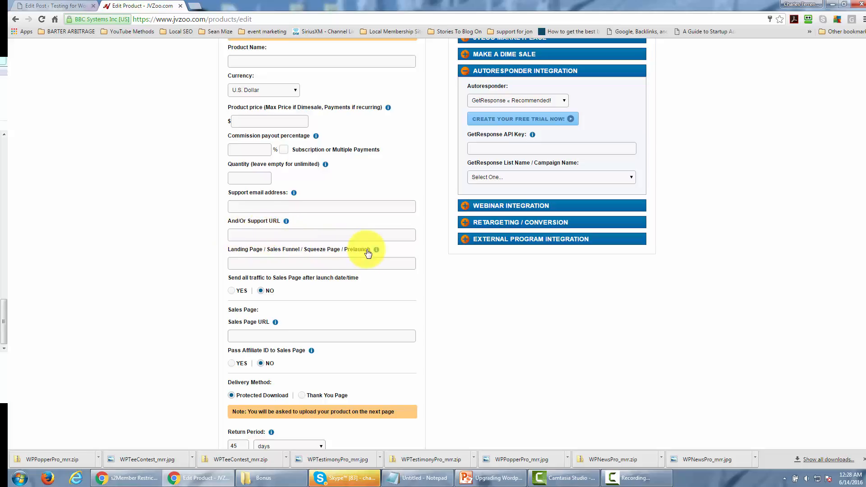
{"action": "mouse_move", "coordinate": [366, 254]}
{"action": "scroll", "coordinate": [459, 341], "scroll_direction": "down", "scroll_amount": 1}
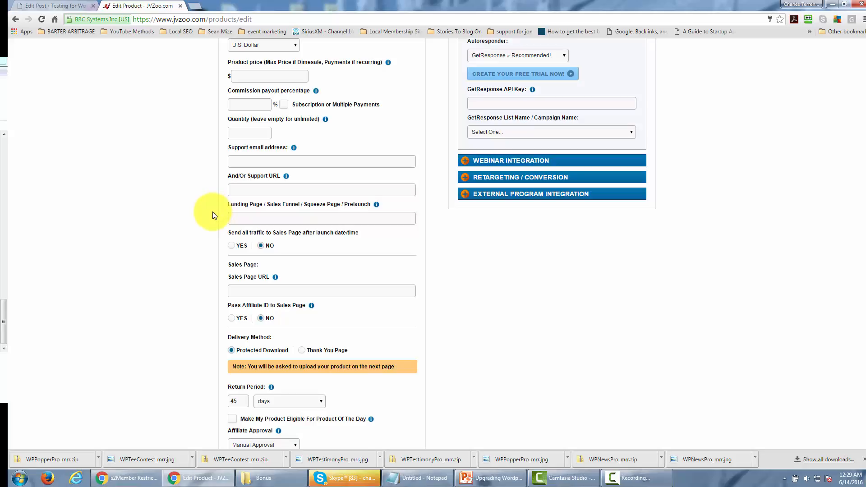
{"action": "scroll", "coordinate": [213, 216], "scroll_direction": "down", "scroll_amount": 1}
{"action": "scroll", "coordinate": [207, 222], "scroll_direction": "down", "scroll_amount": 1}
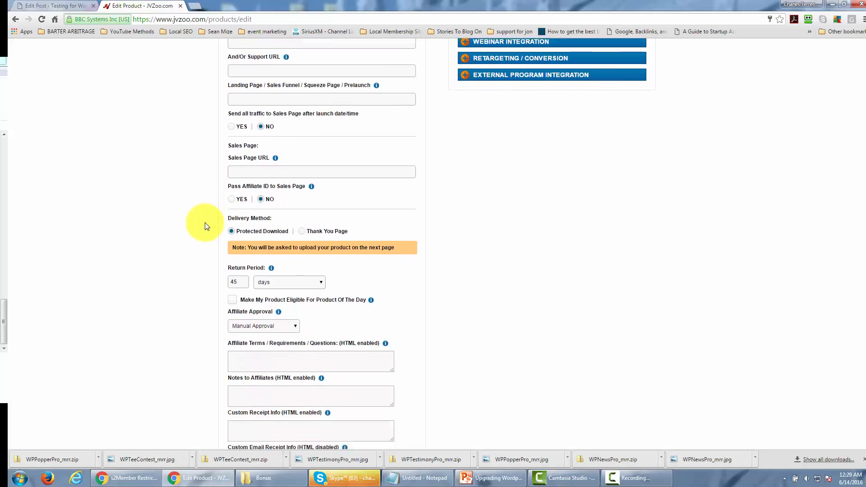
{"action": "scroll", "coordinate": [205, 226], "scroll_direction": "up", "scroll_amount": 1}
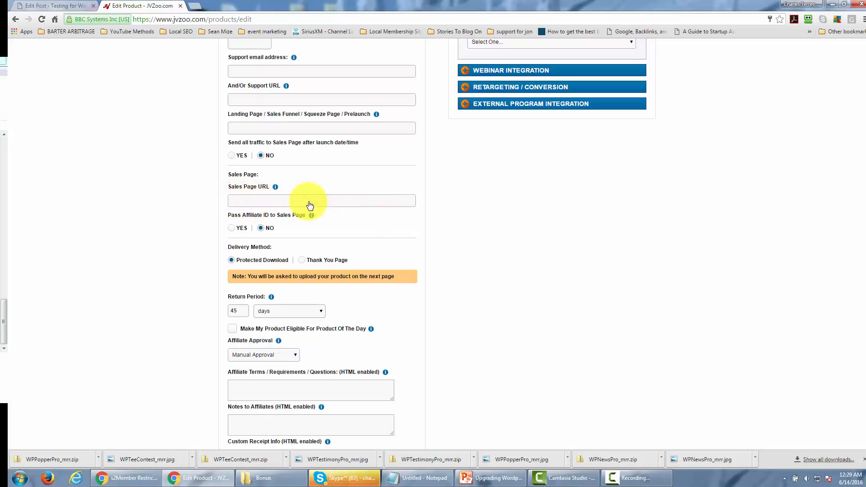
Set the product's delivery method to Thank You Page.
{"action": "scroll", "coordinate": [289, 181], "scroll_direction": "down", "scroll_amount": 1}
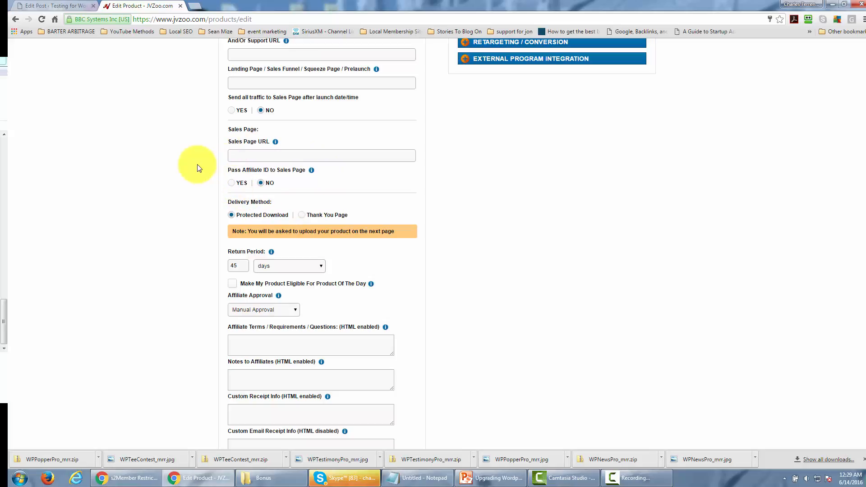
{"action": "scroll", "coordinate": [198, 168], "scroll_direction": "down", "scroll_amount": 1}
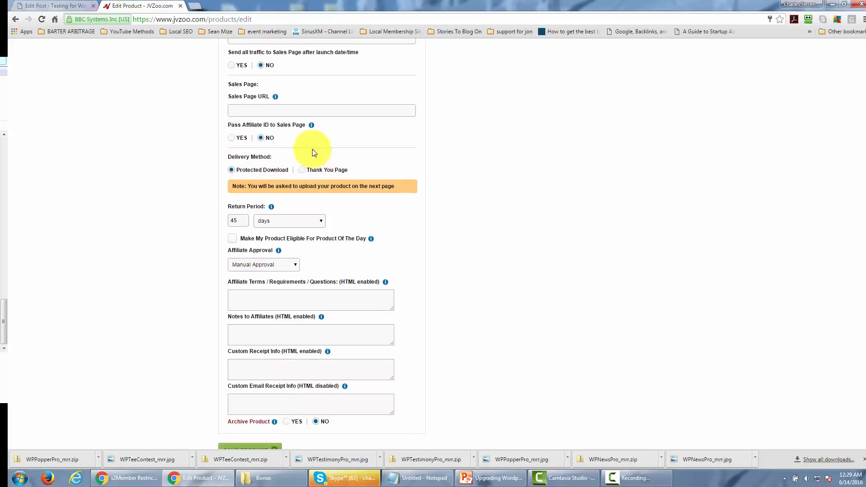
{"action": "left_click", "coordinate": [300, 170]}
Examine the thank-you page, return period, affiliate approval, affiliate notes and custom receipt fields.
{"action": "scroll", "coordinate": [244, 176], "scroll_direction": "down", "scroll_amount": 1}
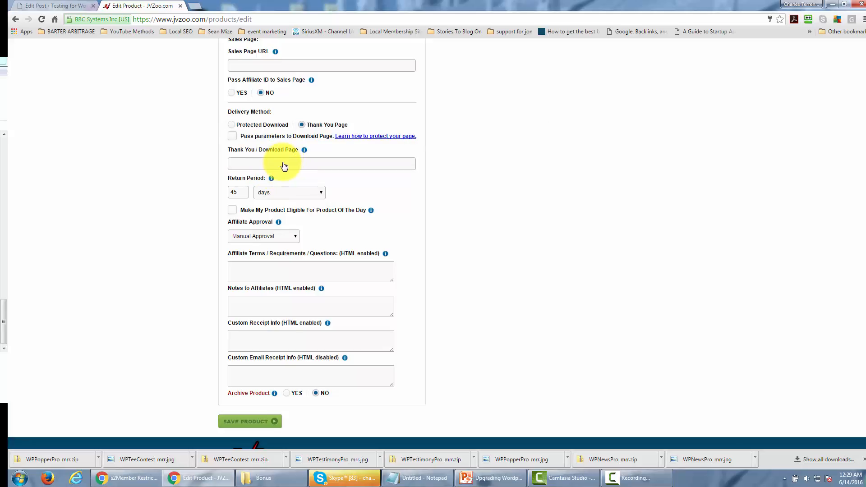
{"action": "scroll", "coordinate": [284, 167], "scroll_direction": "down", "scroll_amount": 1}
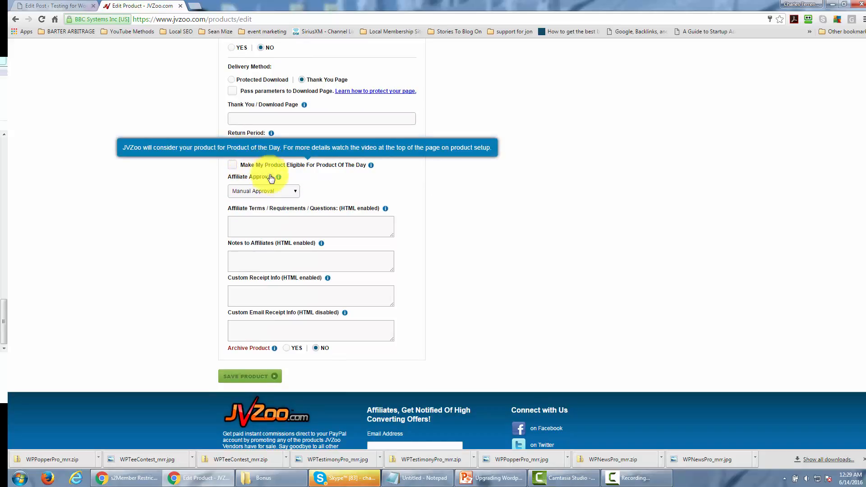
{"action": "mouse_move", "coordinate": [270, 180]}
{"action": "scroll", "coordinate": [271, 194], "scroll_direction": "up", "scroll_amount": 1}
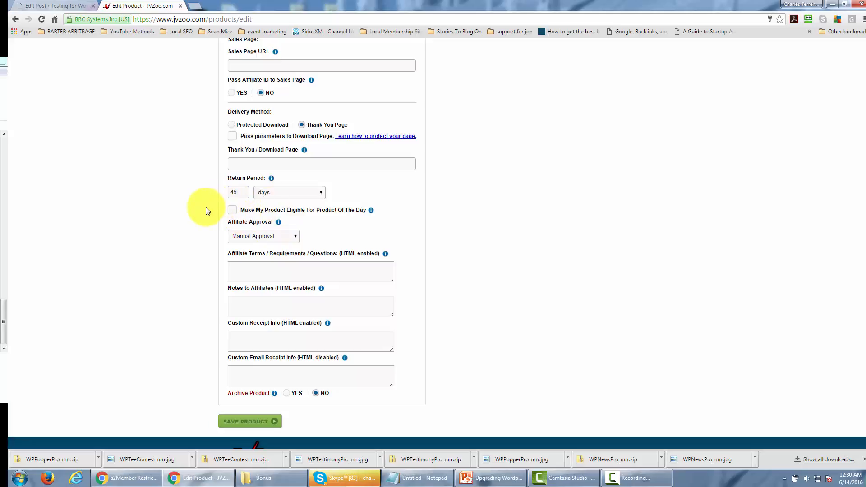
{"action": "scroll", "coordinate": [212, 203], "scroll_direction": "down", "scroll_amount": 1}
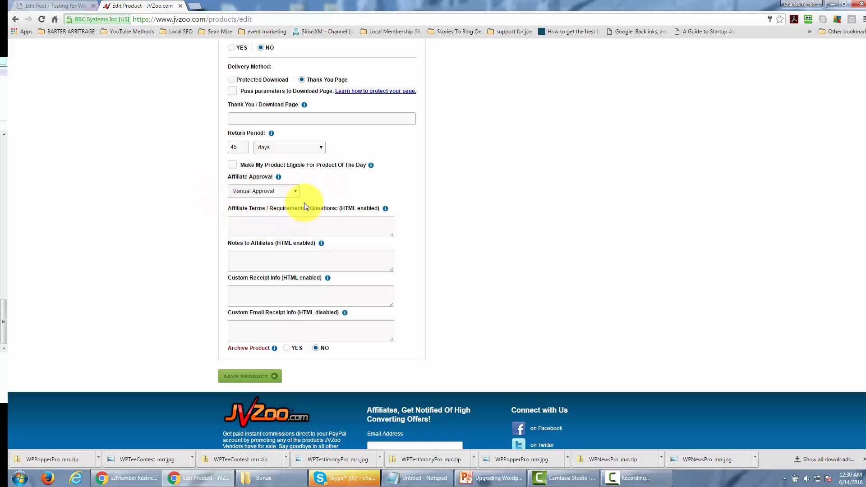
{"action": "mouse_move", "coordinate": [278, 215]}
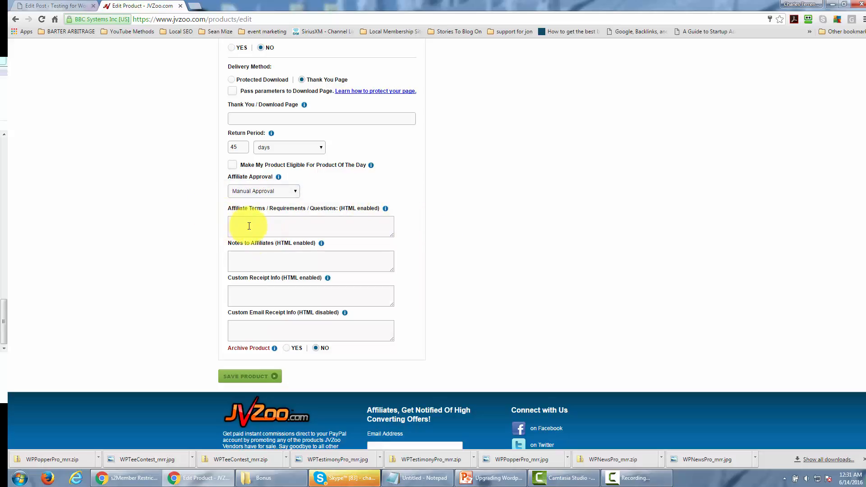
{"action": "left_click", "coordinate": [262, 254]}
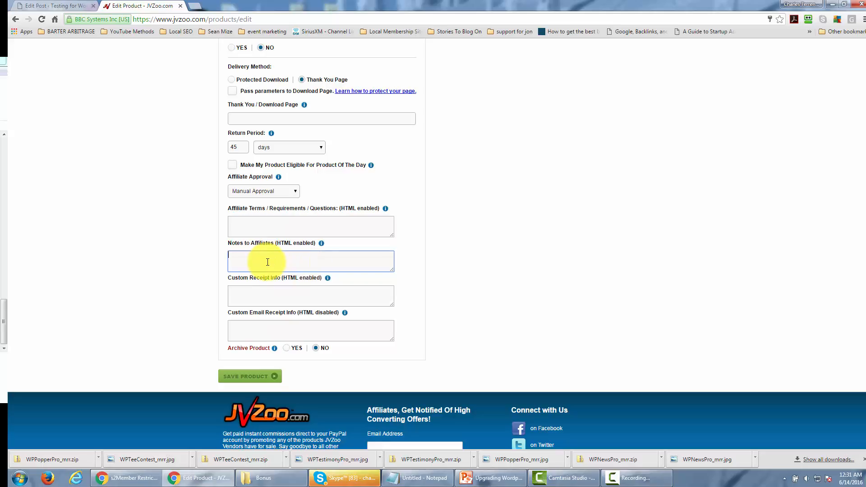
{"action": "scroll", "coordinate": [265, 264], "scroll_direction": "down", "scroll_amount": 1}
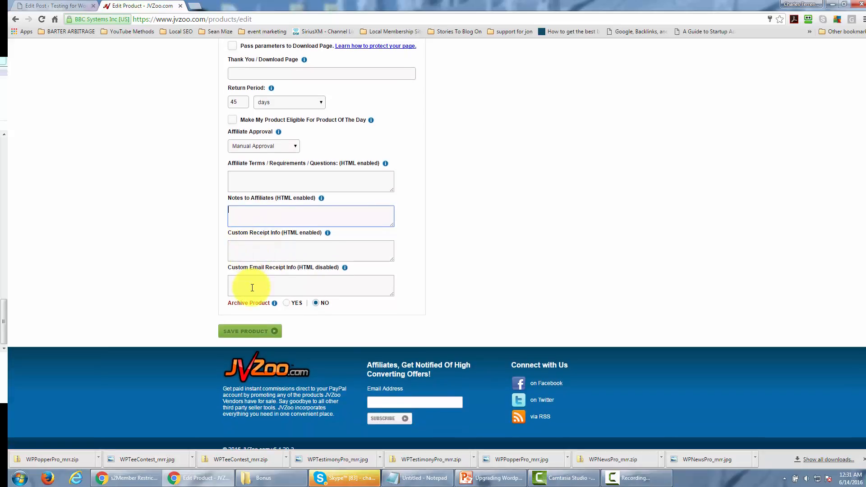
{"action": "left_click", "coordinate": [251, 248]}
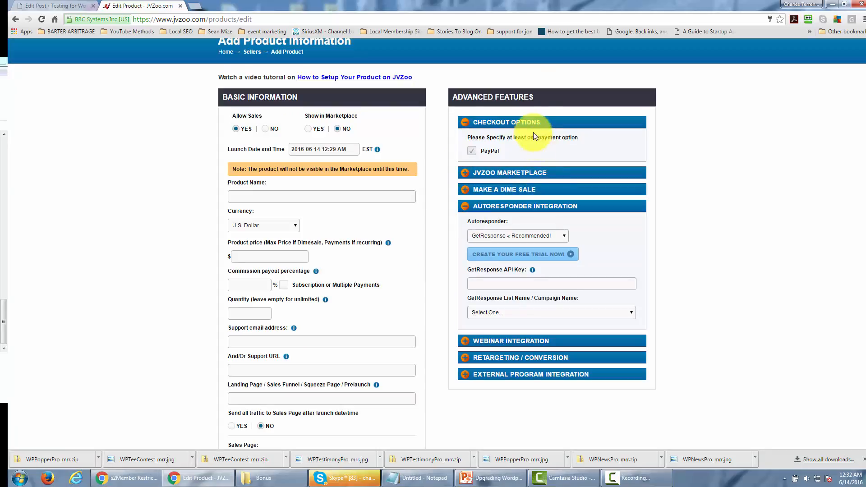
Check the PayPal checkout option and look through the available autoresponder services without changing the selection.
{"action": "left_click", "coordinate": [472, 149]}
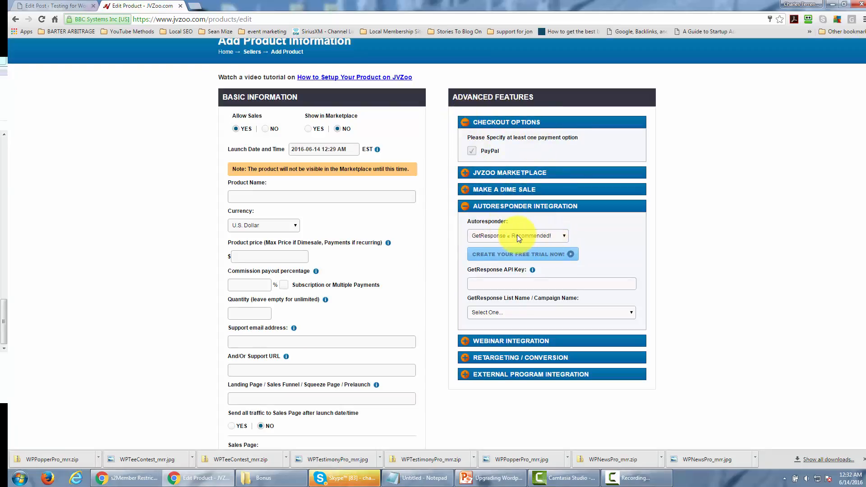
{"action": "left_click", "coordinate": [564, 236]}
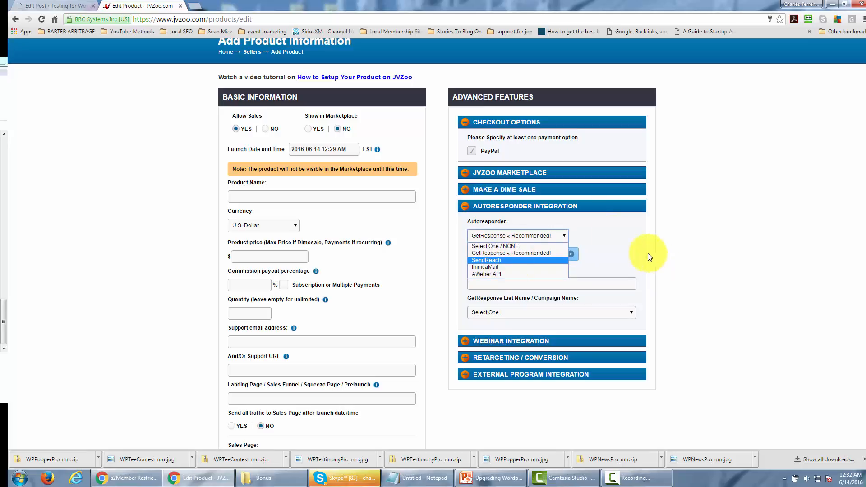
{"action": "left_click", "coordinate": [586, 221]}
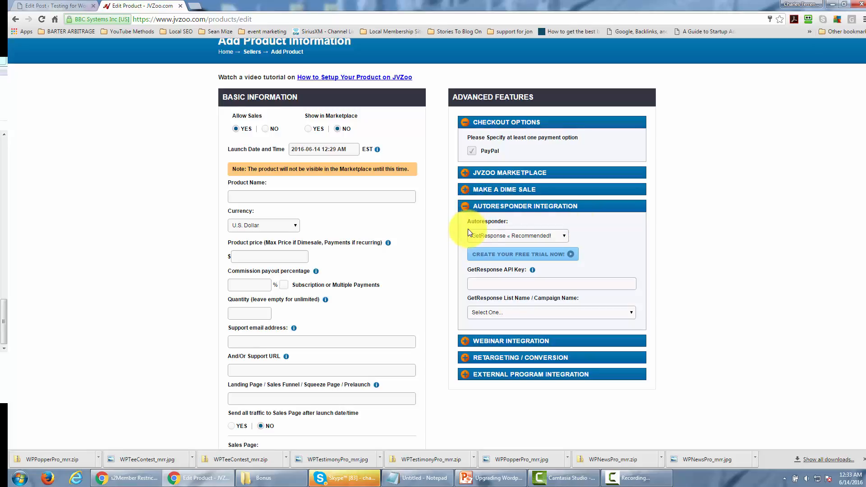
Expand the Webinar Integration and Retargeting / Conversion sections and review their URL and script options.
{"action": "scroll", "coordinate": [468, 228], "scroll_direction": "down", "scroll_amount": 1}
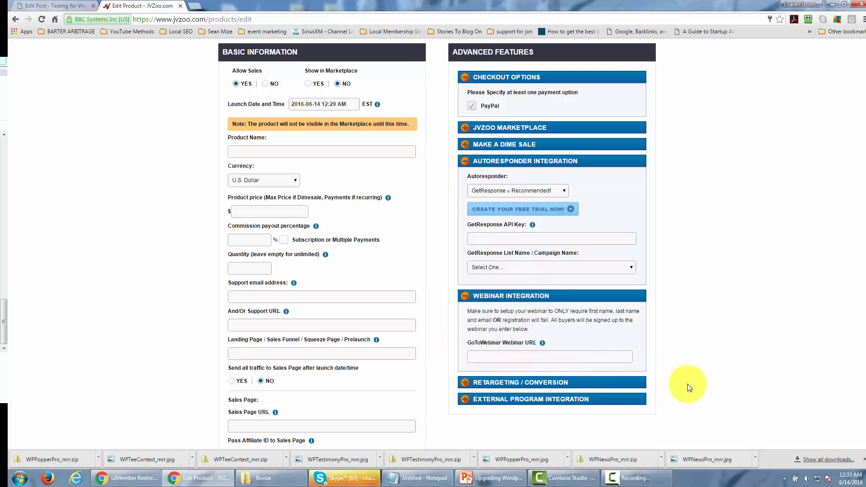
{"action": "scroll", "coordinate": [682, 366], "scroll_direction": "down", "scroll_amount": 2}
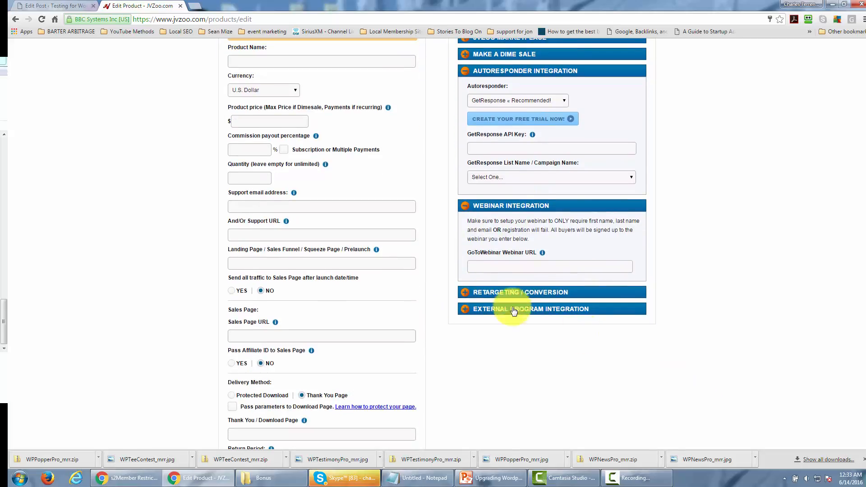
{"action": "left_click", "coordinate": [464, 294]}
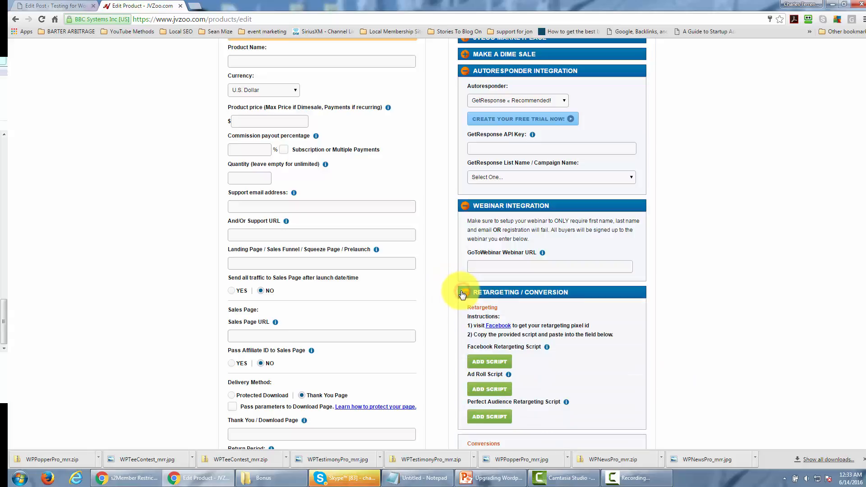
{"action": "scroll", "coordinate": [629, 370], "scroll_direction": "down", "scroll_amount": 4}
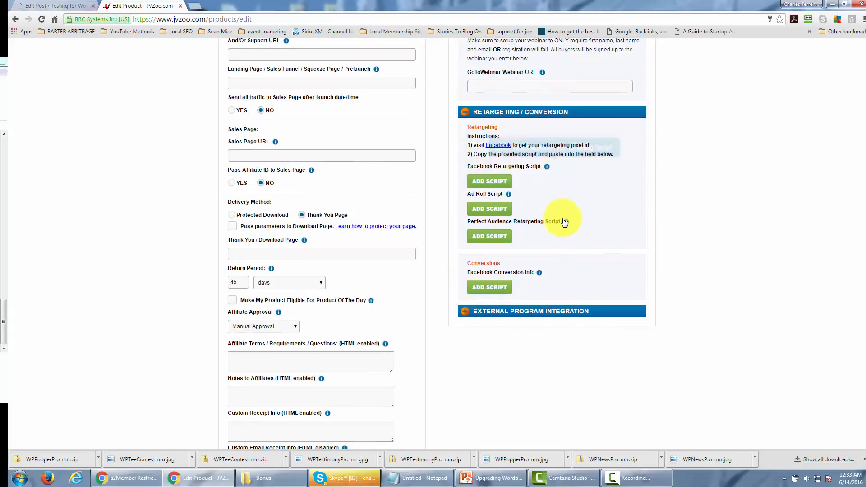
Expand External Program Integration and review its methods, from JVZIPN through PayPal IPN Forwarding to s2Member.
{"action": "scroll", "coordinate": [562, 235], "scroll_direction": "down", "scroll_amount": 1}
{"action": "left_click", "coordinate": [569, 268]}
{"action": "scroll", "coordinate": [571, 280], "scroll_direction": "down", "scroll_amount": 1}
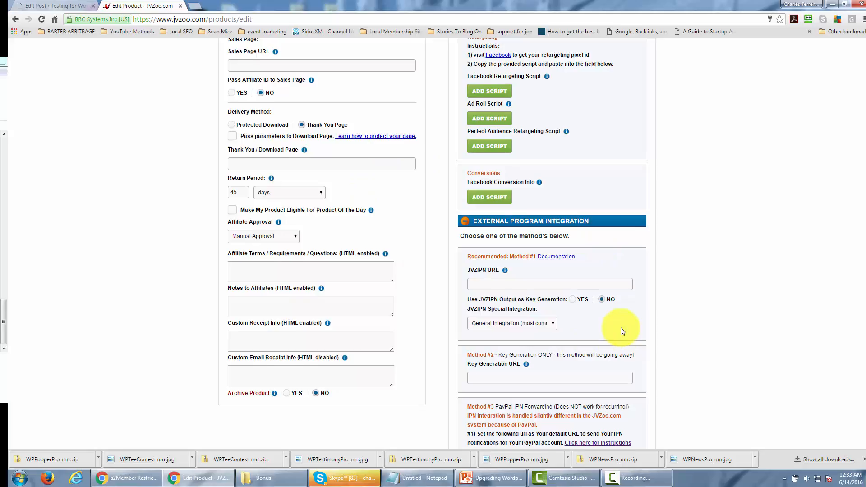
{"action": "scroll", "coordinate": [622, 332], "scroll_direction": "down", "scroll_amount": 1}
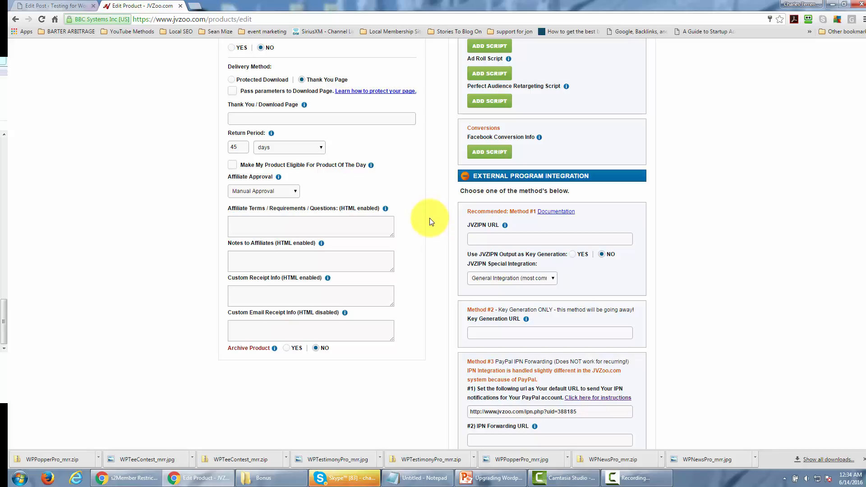
{"action": "scroll", "coordinate": [430, 221], "scroll_direction": "down", "scroll_amount": 7}
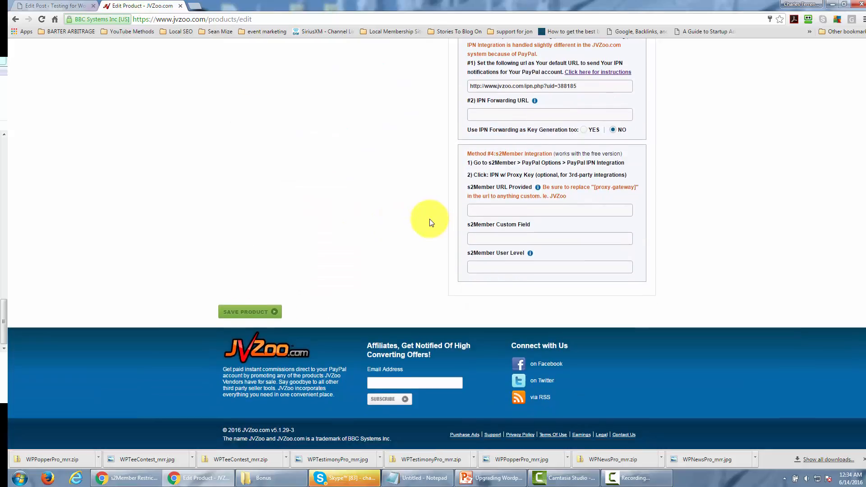
{"action": "scroll", "coordinate": [430, 221], "scroll_direction": "up", "scroll_amount": 5}
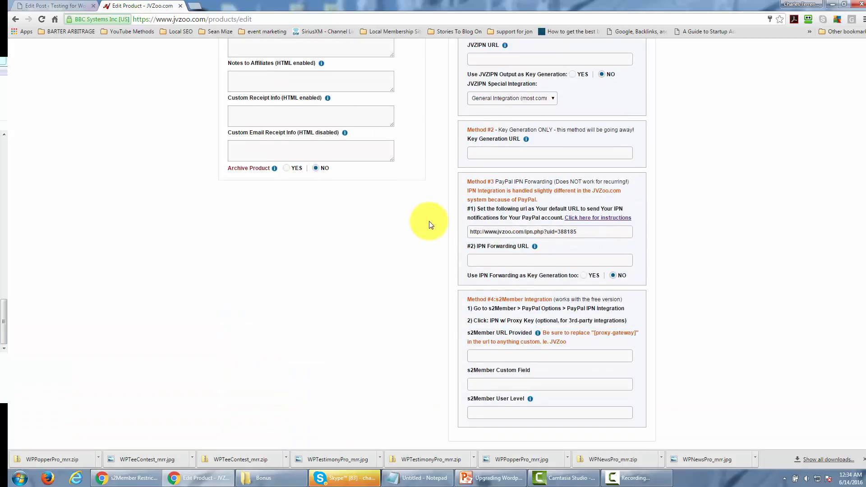
{"action": "scroll", "coordinate": [540, 194], "scroll_direction": "up", "scroll_amount": 1}
{"action": "scroll", "coordinate": [412, 226], "scroll_direction": "down", "scroll_amount": 6}
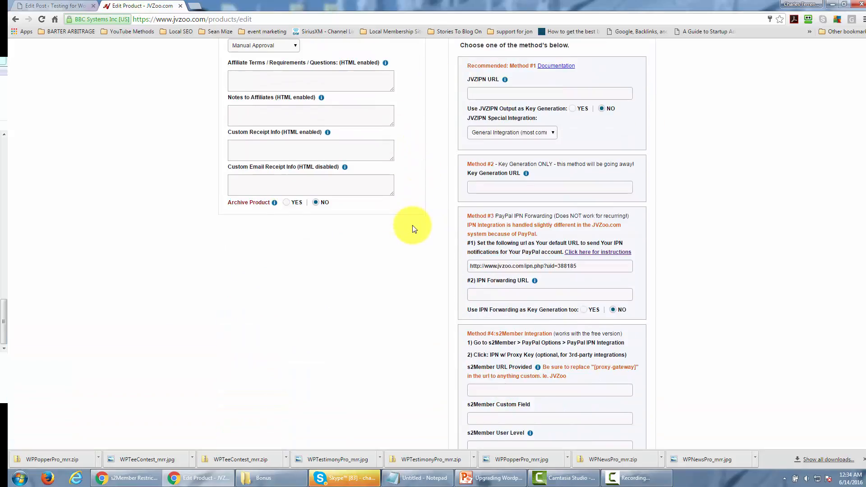